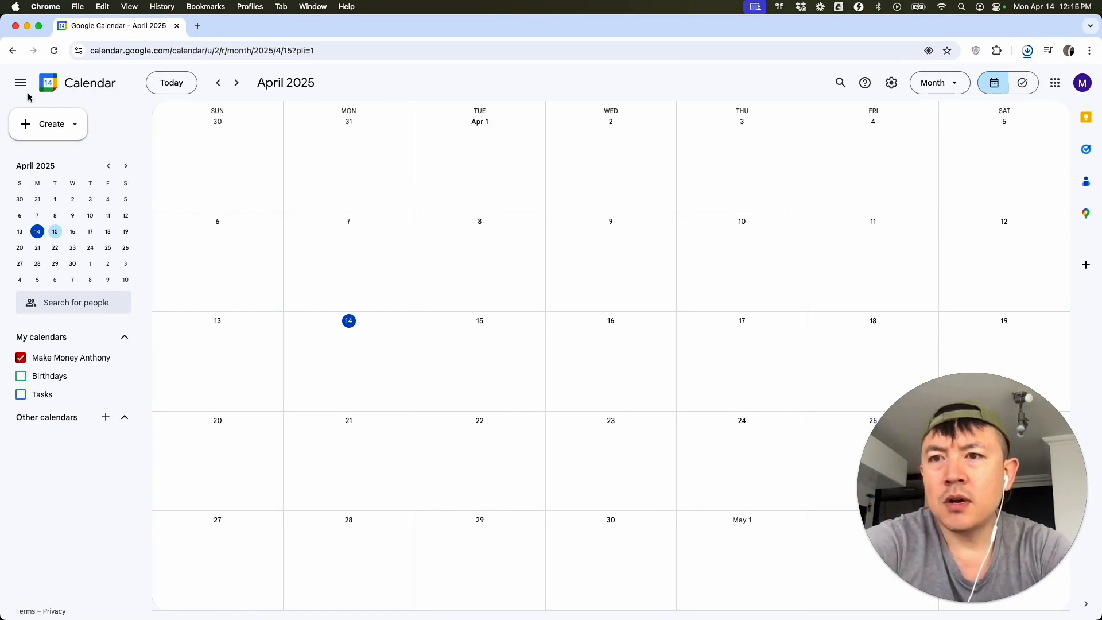
- Create a new appointment schedule and title it "Fitness Coaching 30 Min"
click(64, 127)
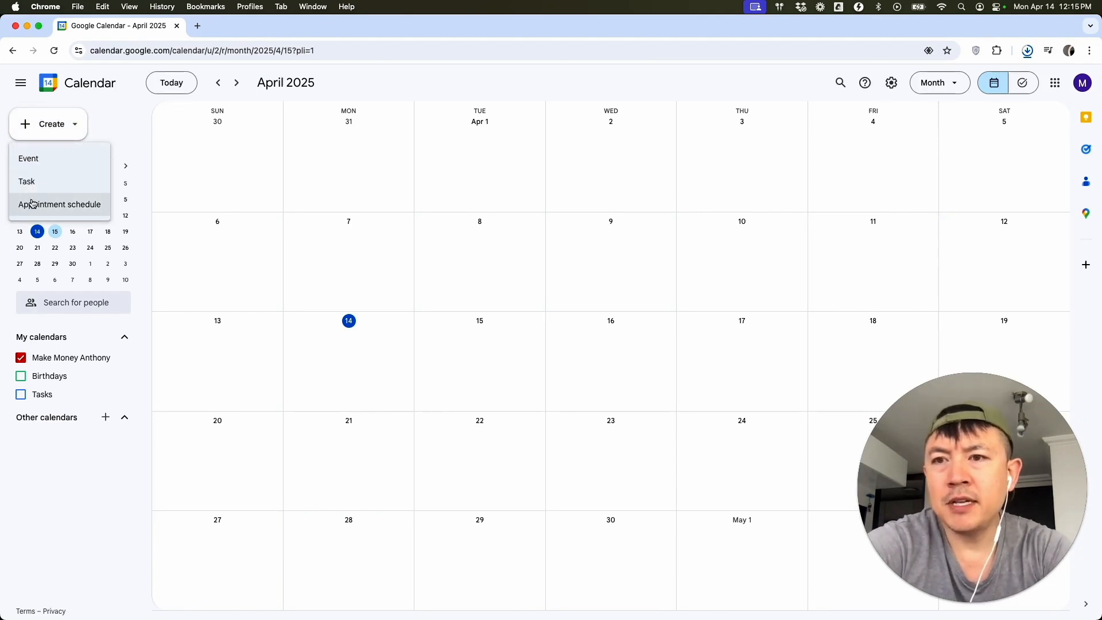
click(74, 208)
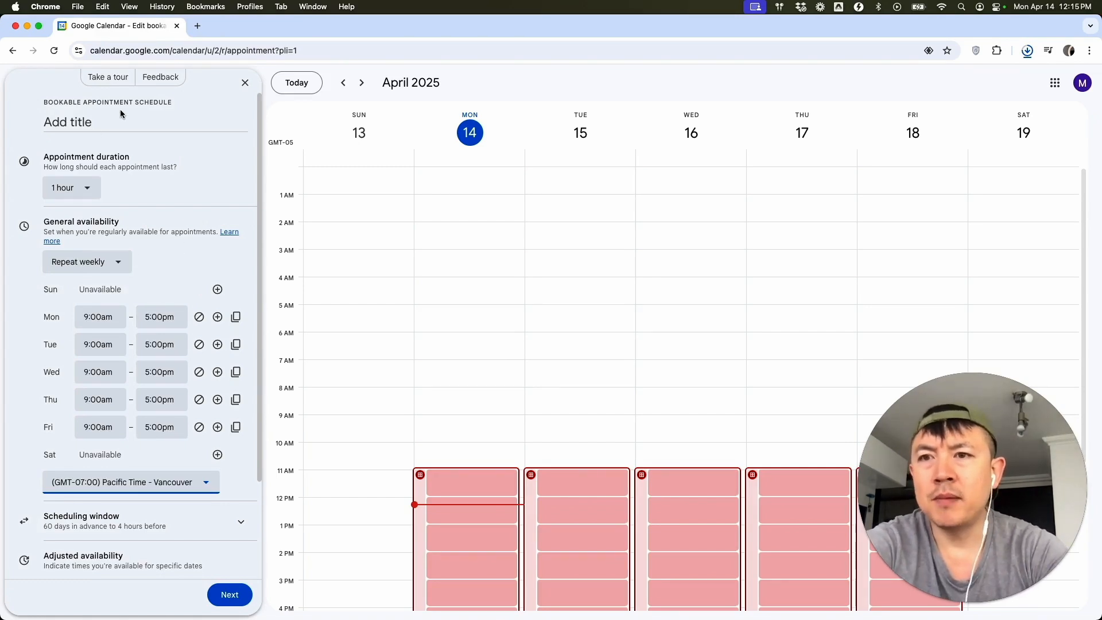
click(94, 119)
text(Fitness Coaching 30 mi)
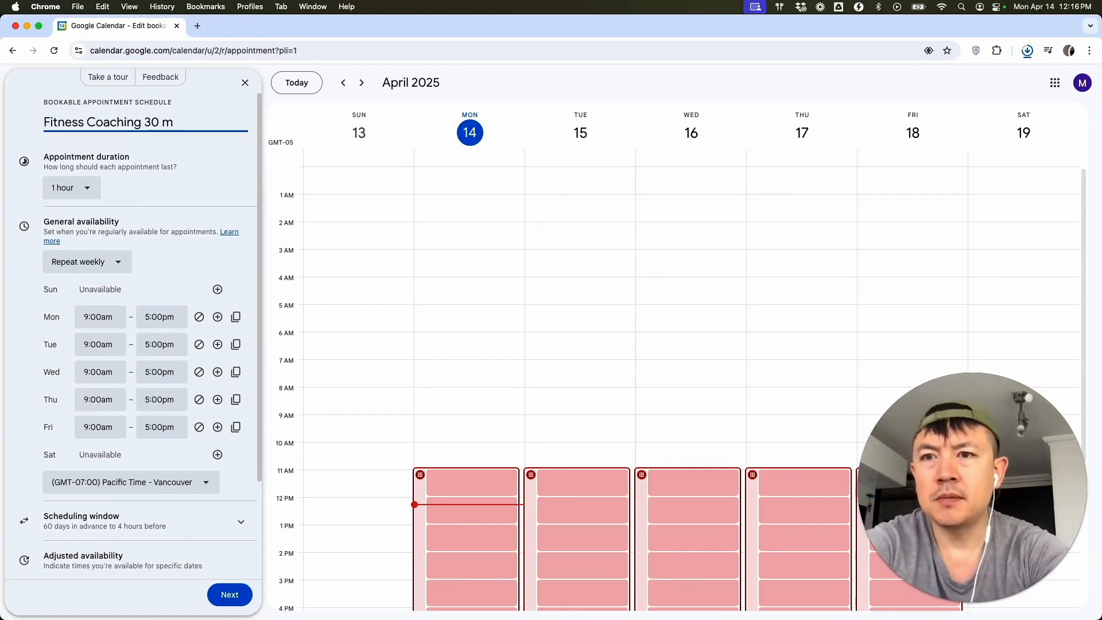
key(BackSpace)
text(Min)
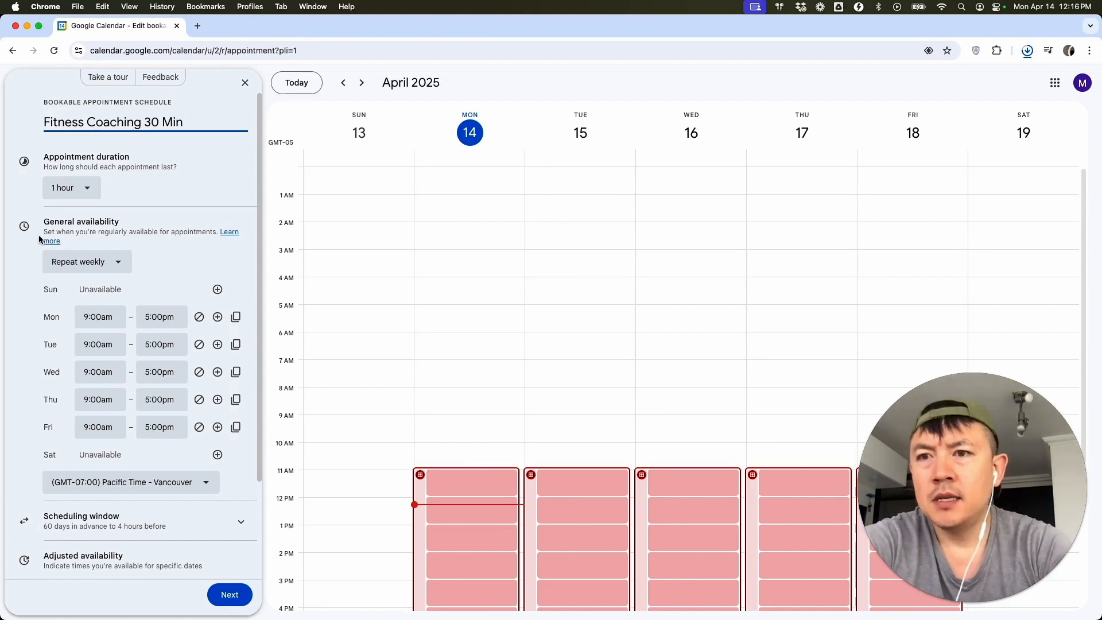
- Set the appointment duration to 30 minutes and mark Monday as unavailable in the weekly availability
click(73, 193)
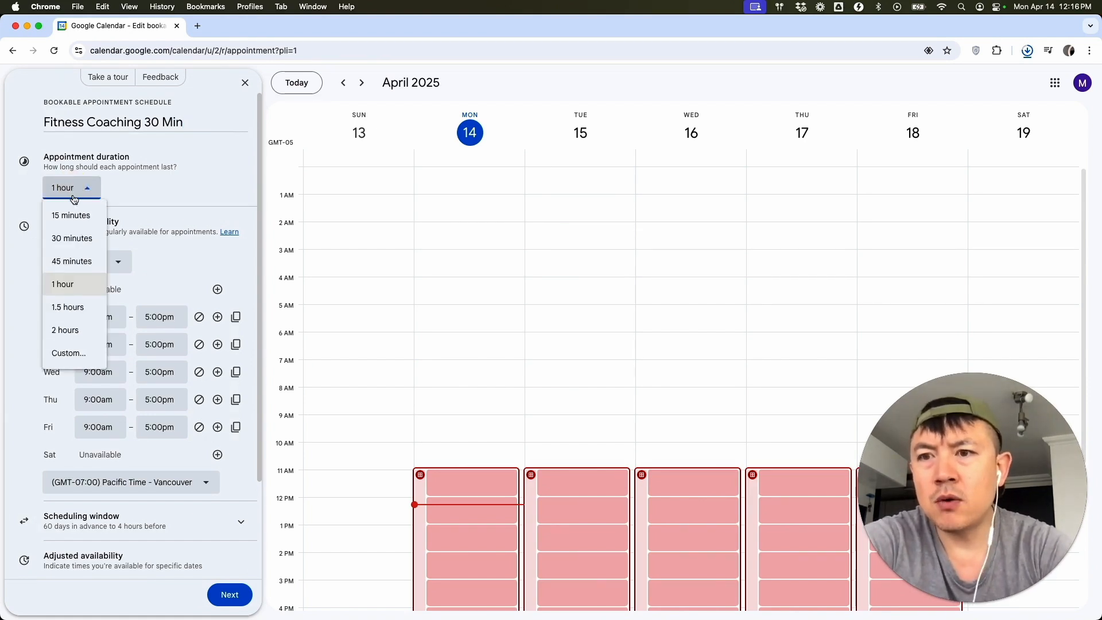
click(55, 239)
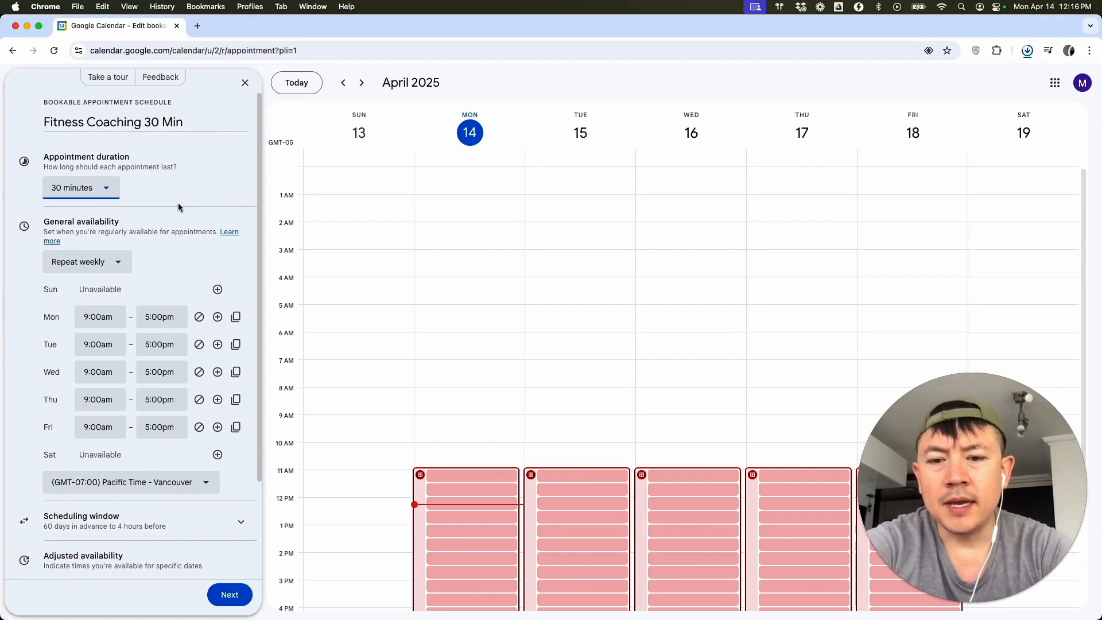
scroll(178, 207, down, 2)
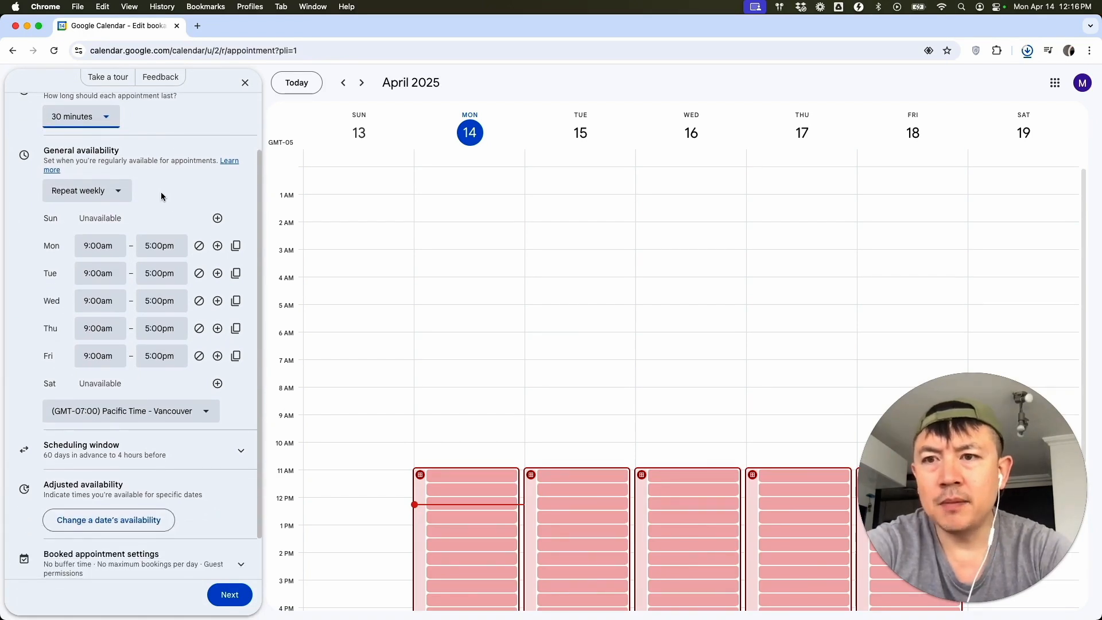
scroll(155, 201, down, 1)
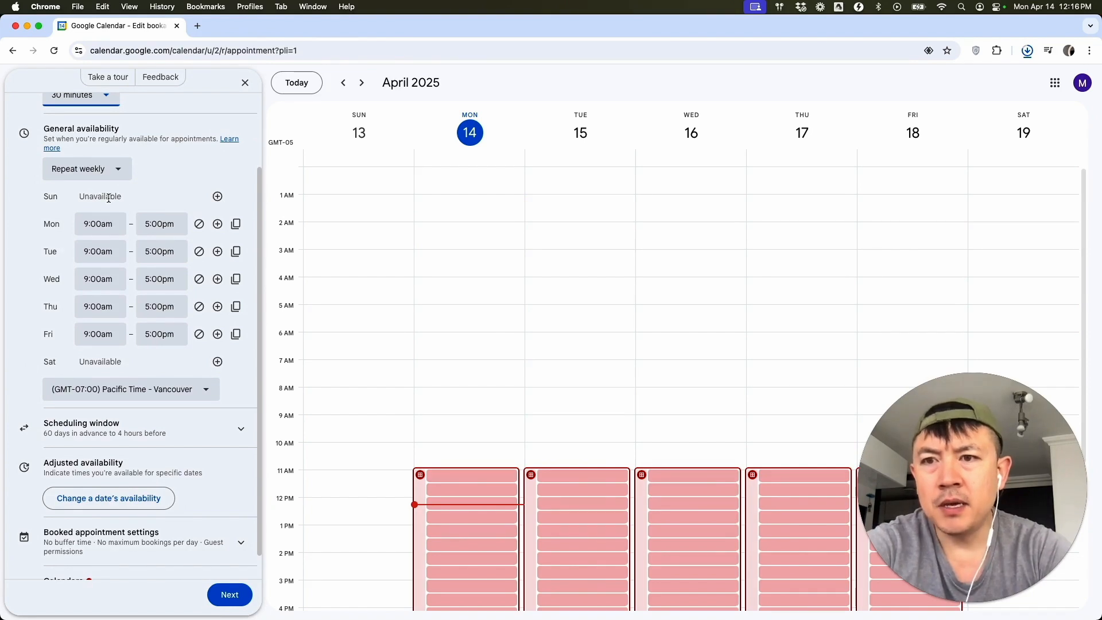
click(199, 224)
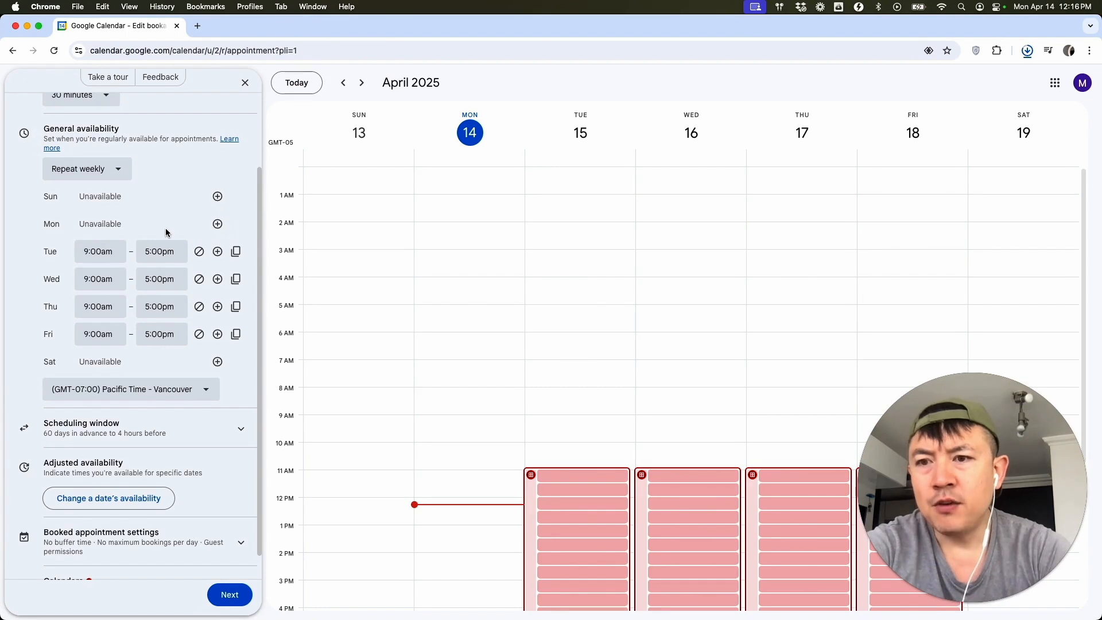
- Give Sunday two availability windows, 8:00am to 10:00am and 1:00pm to 4:00pm
click(218, 196)
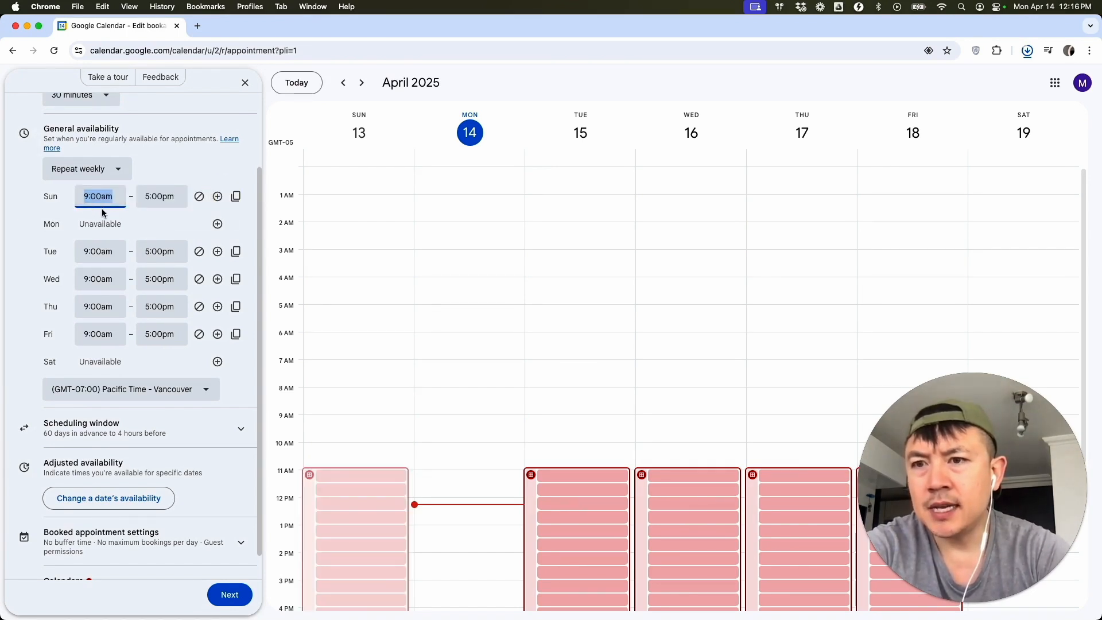
click(107, 209)
scroll(122, 266, down, 5)
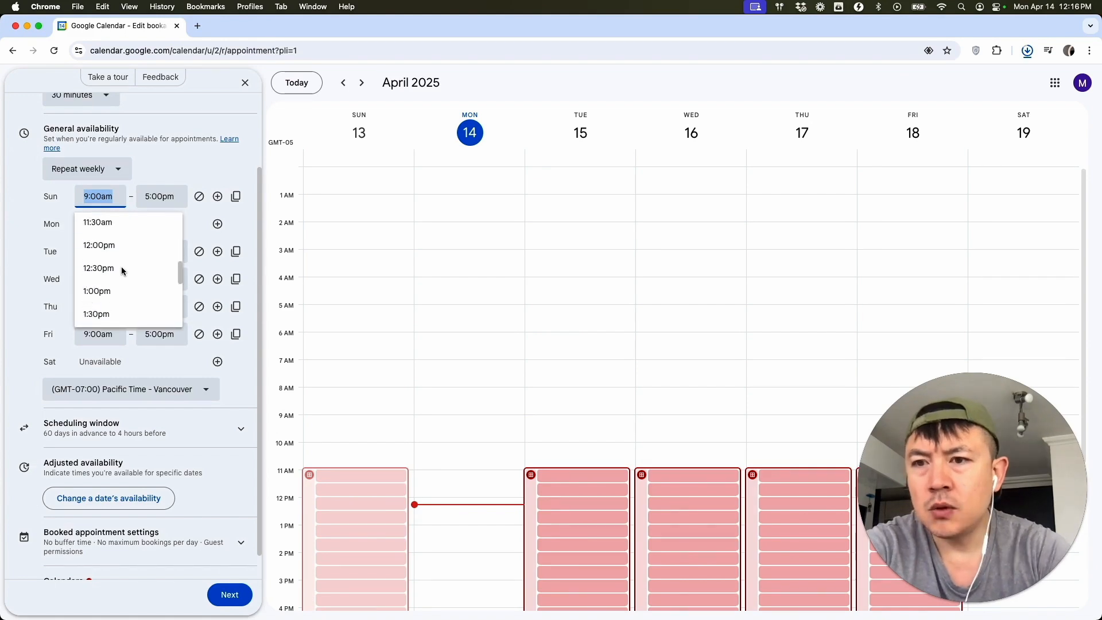
click(122, 222)
click(174, 228)
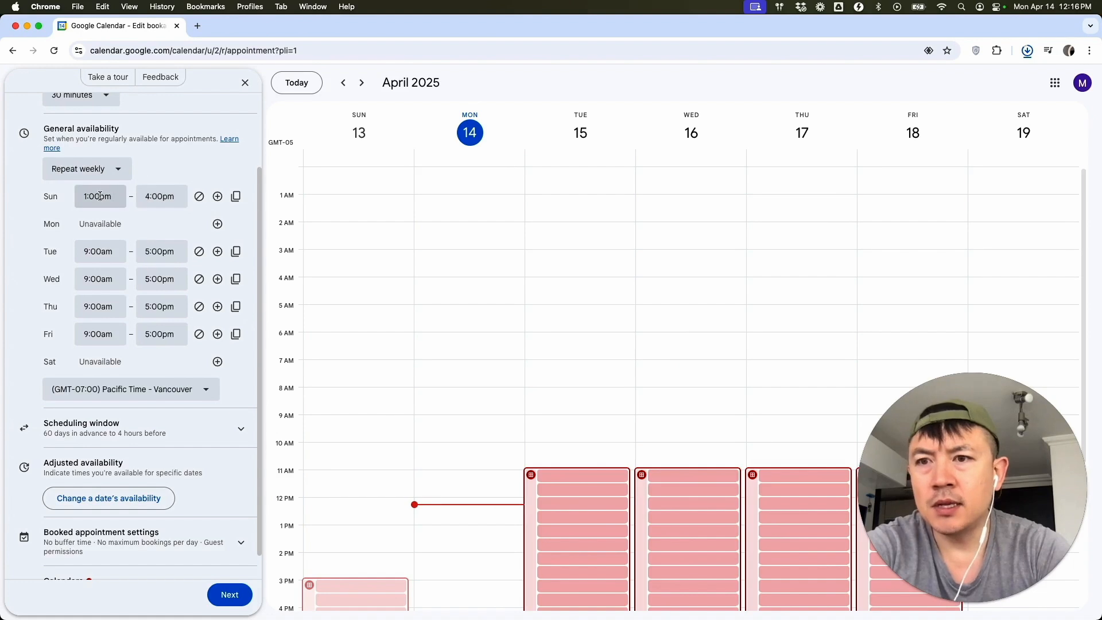
click(218, 197)
click(106, 229)
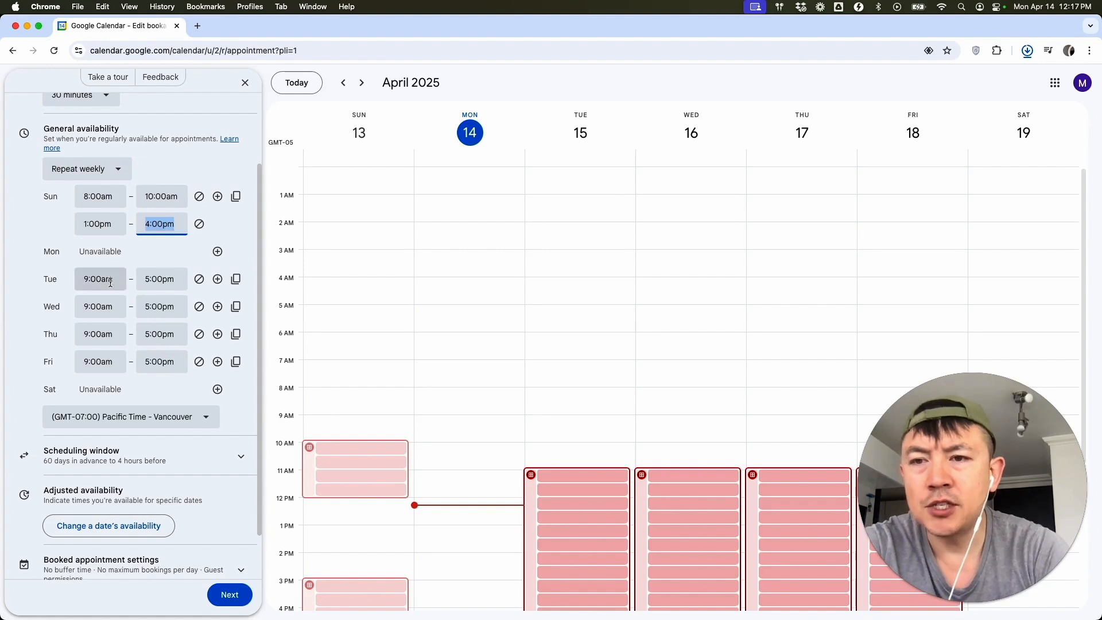
- Set the scheduling window so appointments can be booked at most 7 days in advance
scroll(178, 367, down, 2)
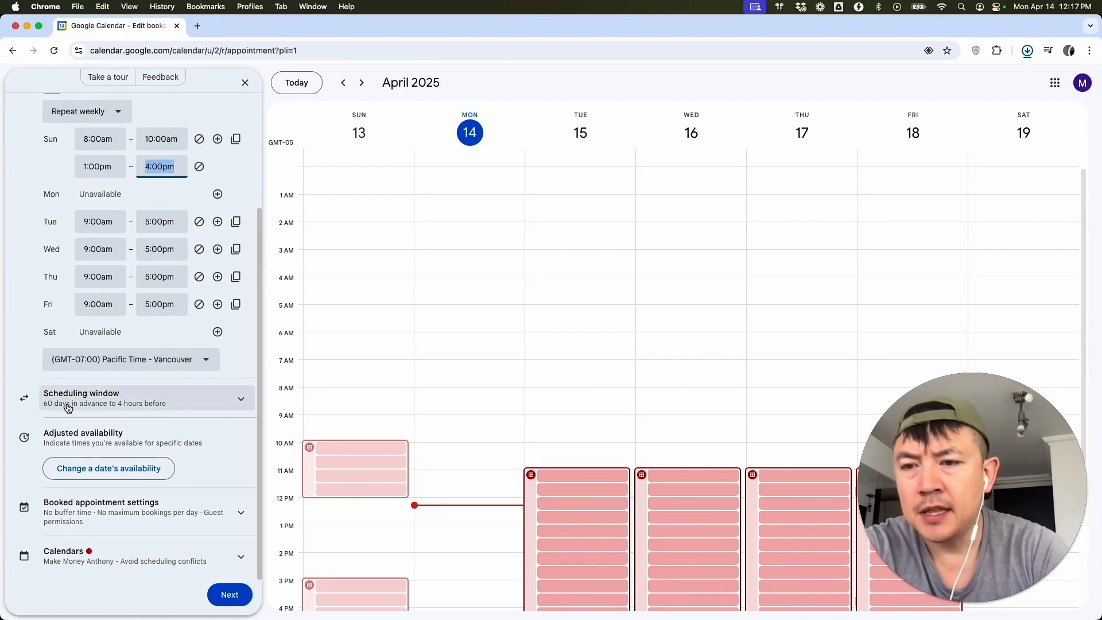
click(201, 405)
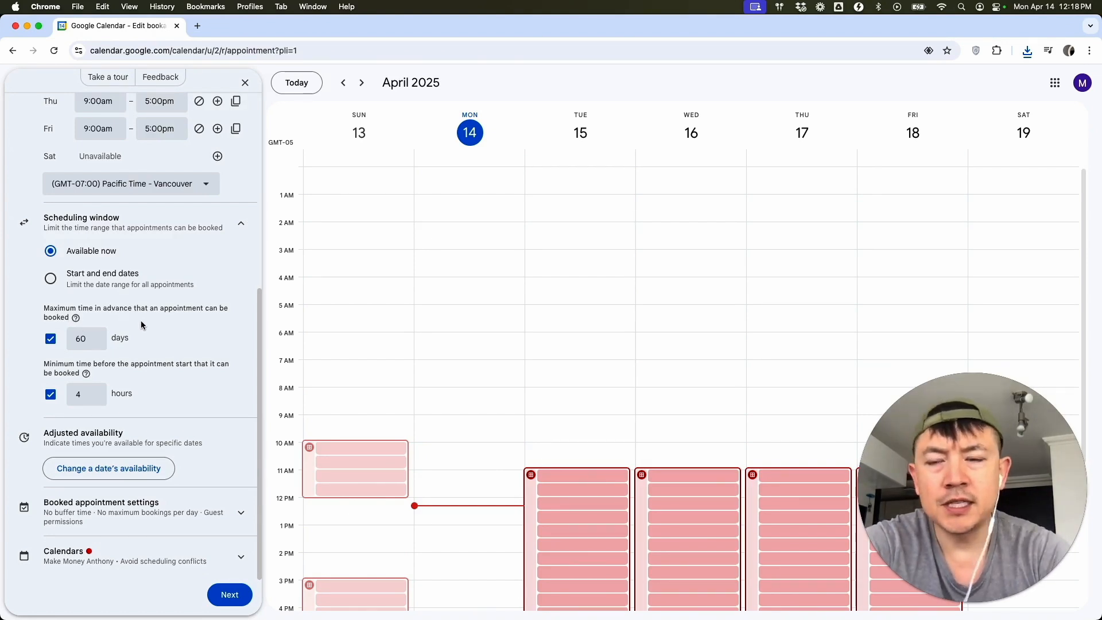
click(51, 340)
click(51, 340)
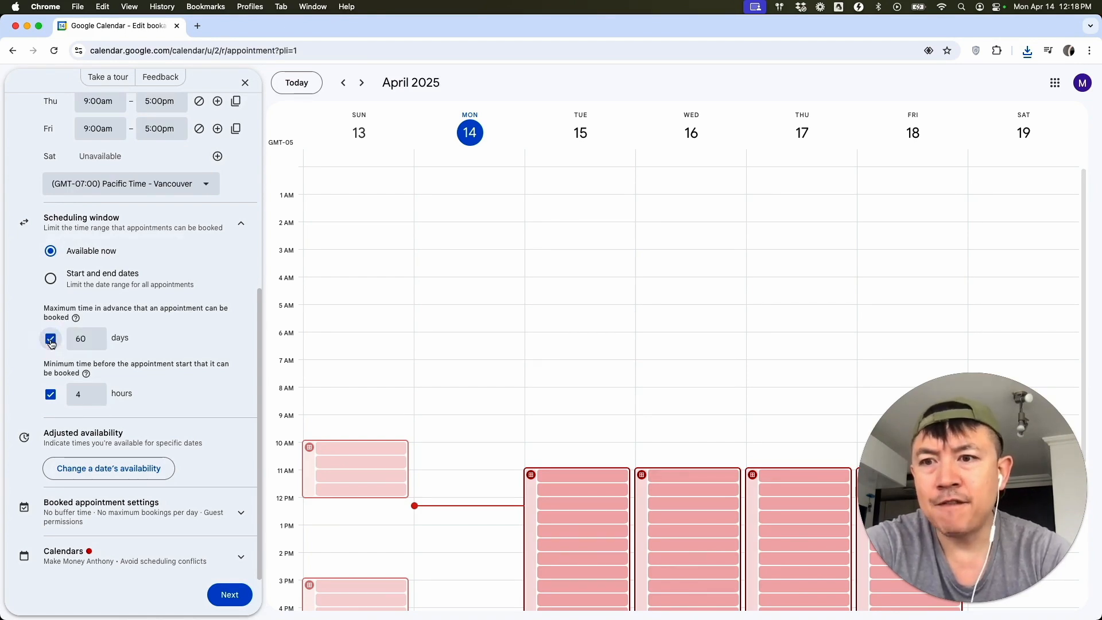
double_click(82, 339)
text(7)
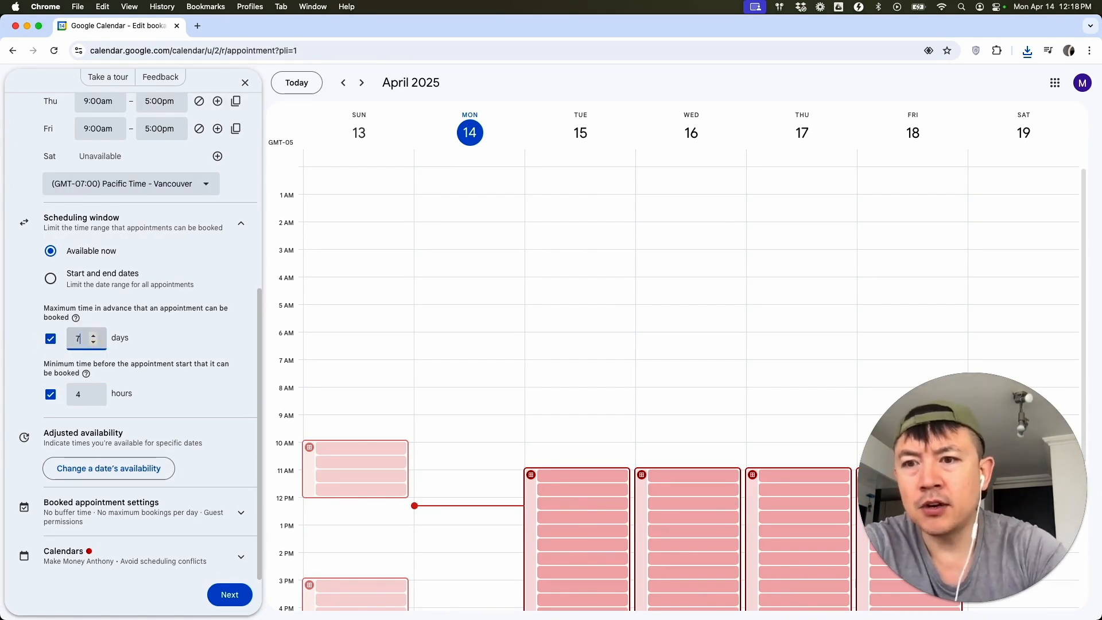
click(126, 327)
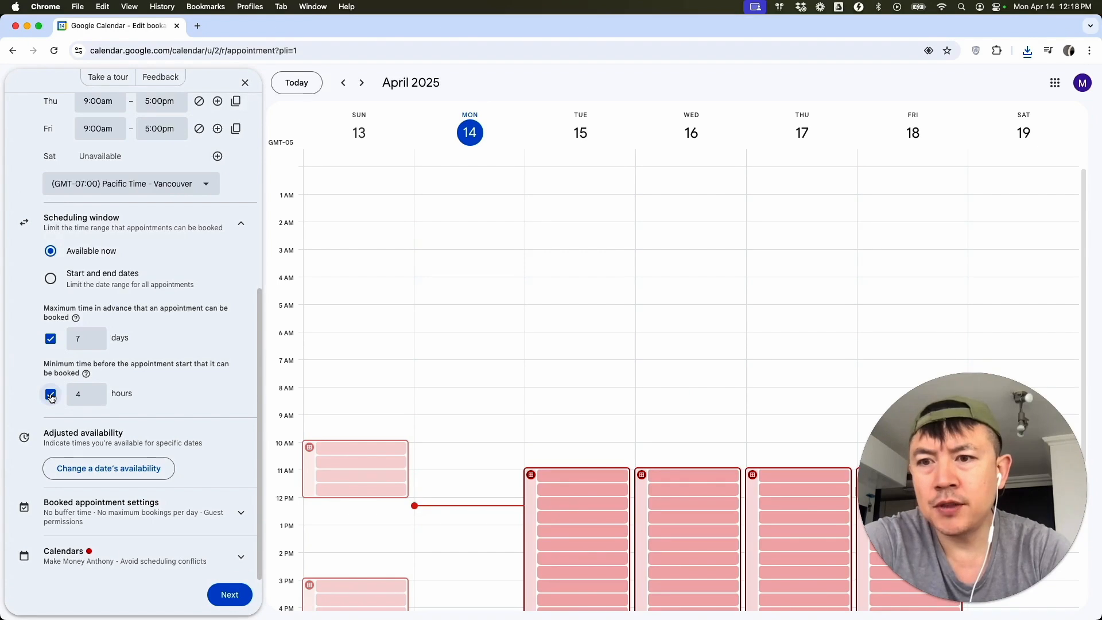
- Set the minimum time before an appointment can be booked to 12 hours
click(80, 394)
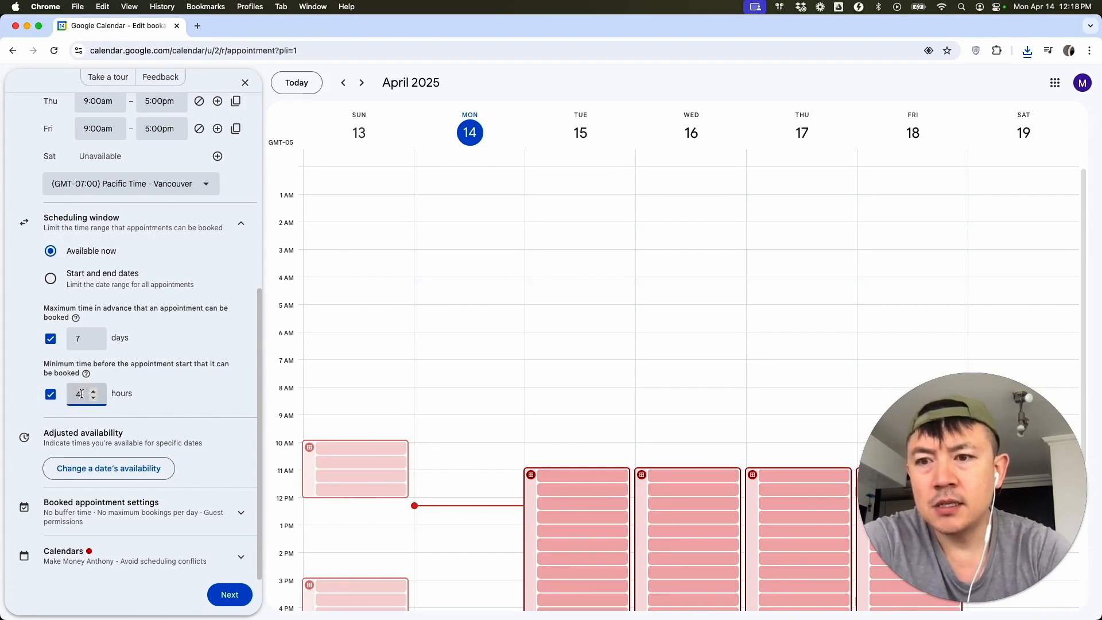
click(81, 394)
text(11)
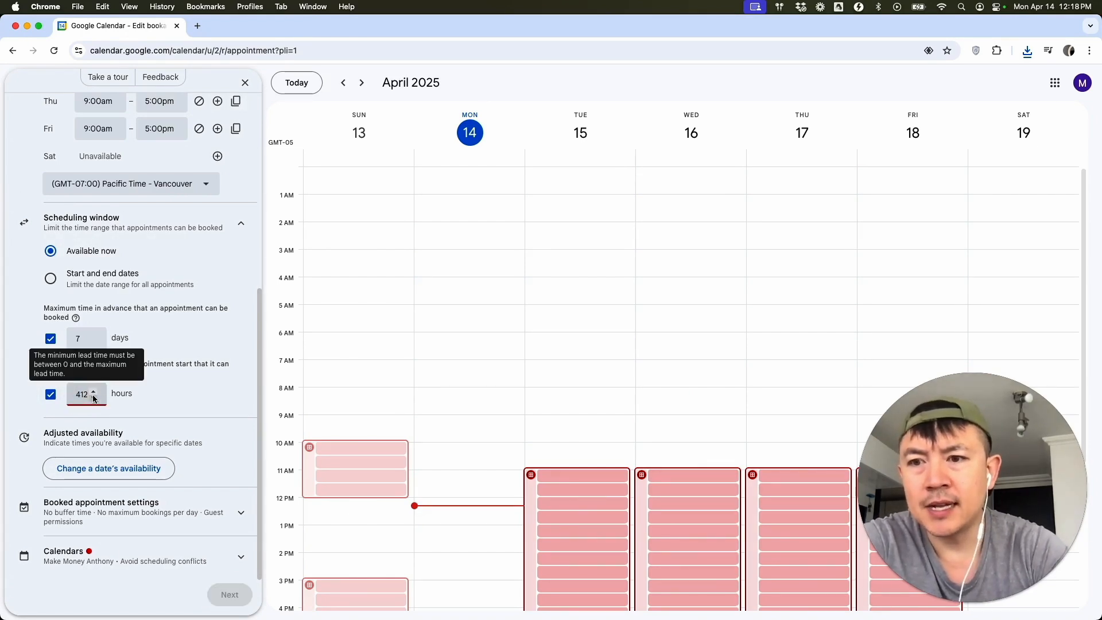
double_click(81, 394)
text(12)
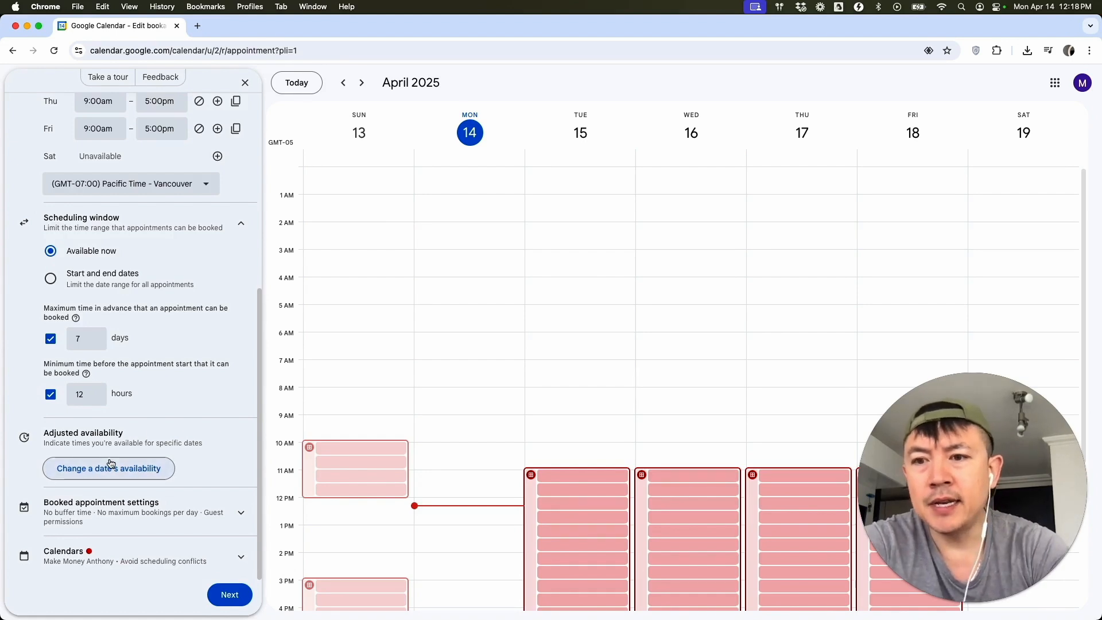
- Enable buffer time between appointment slots in the booked appointment settings and set it to 15 minutes
click(208, 515)
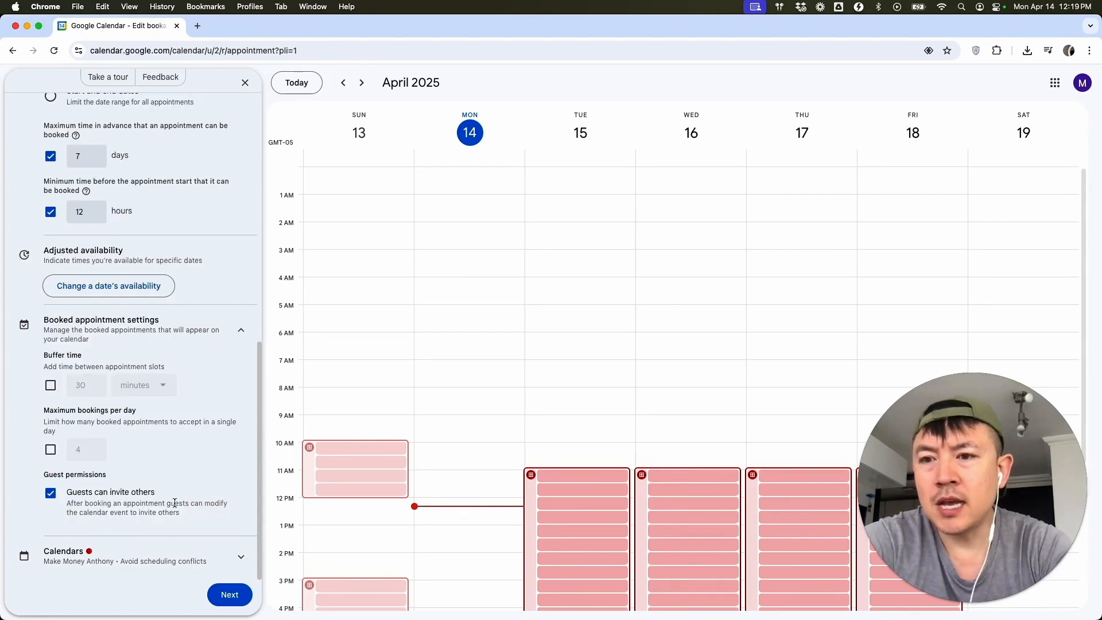
click(51, 386)
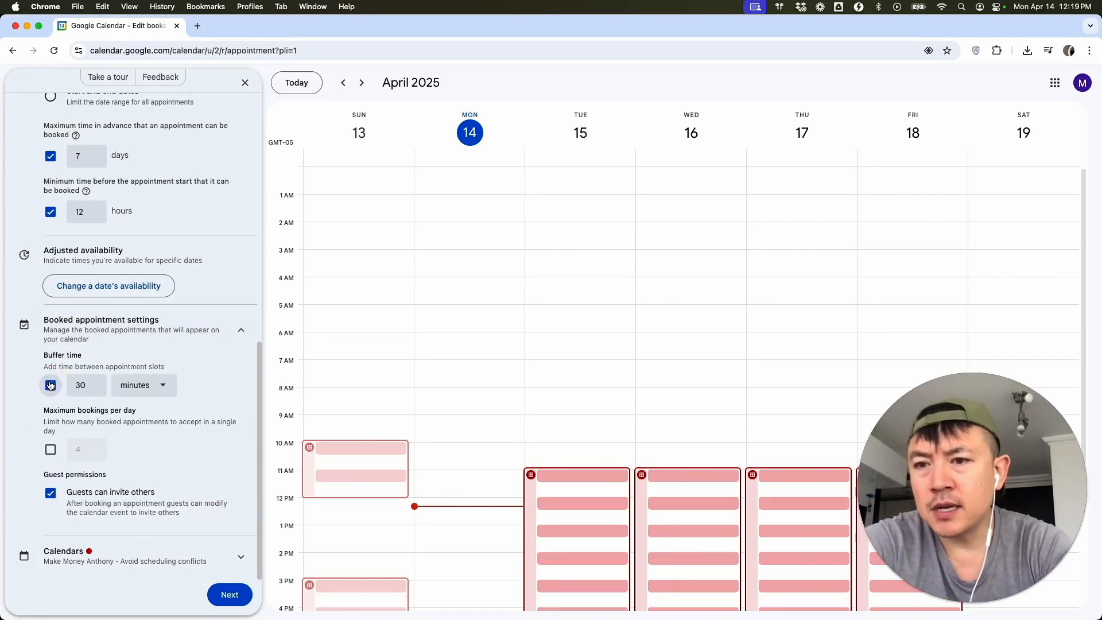
double_click(83, 387)
text(15)
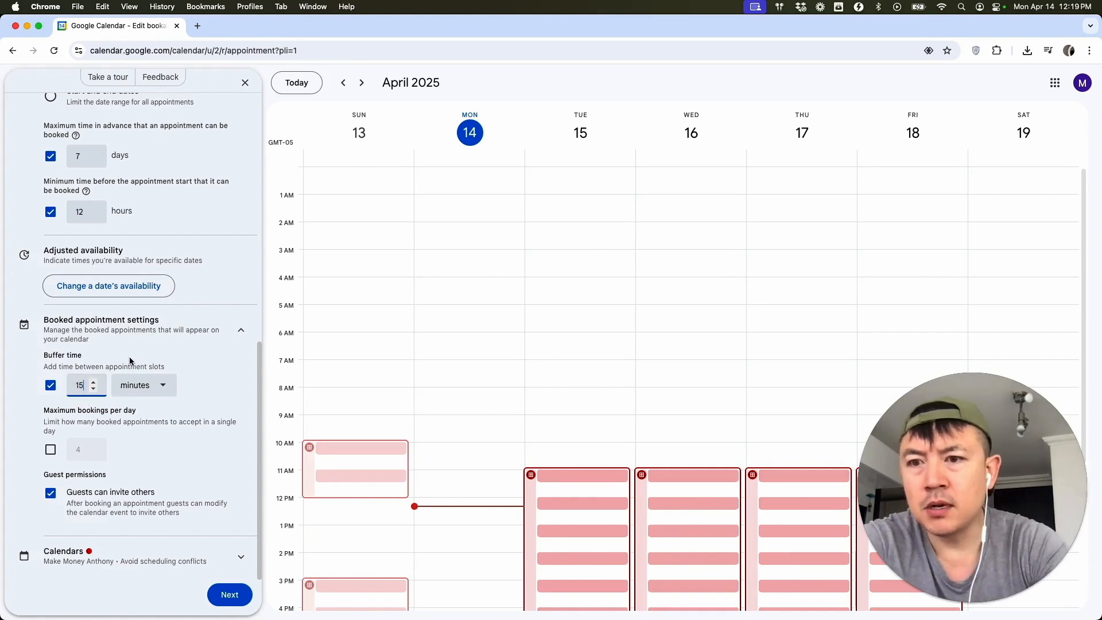
click(155, 443)
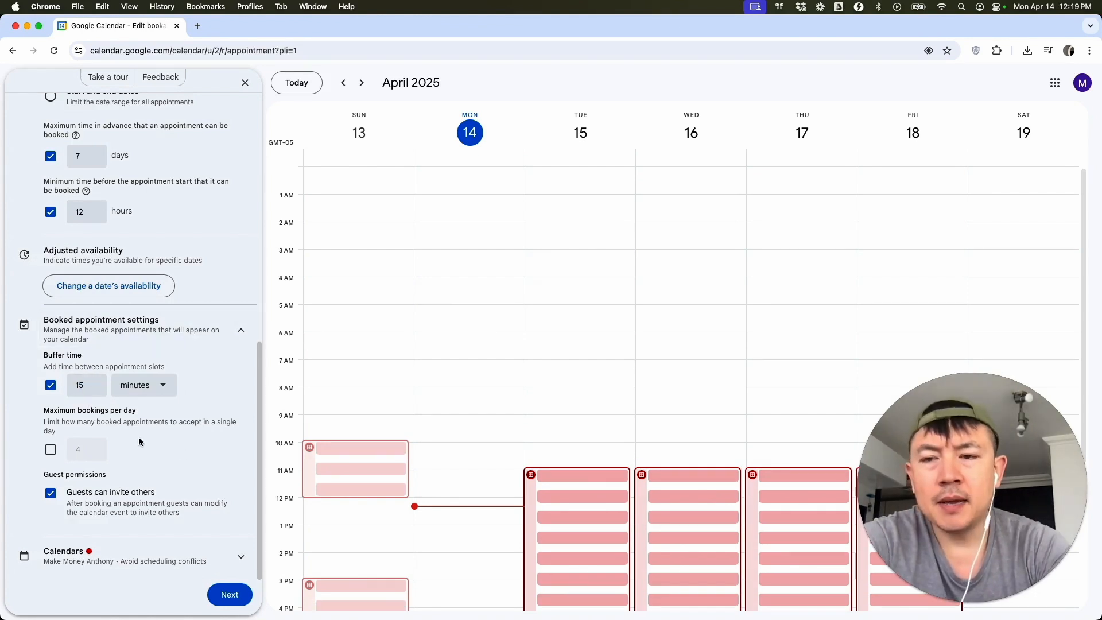
- Limit bookings to a maximum of 4 per day and disallow guests from inviting others
click(51, 452)
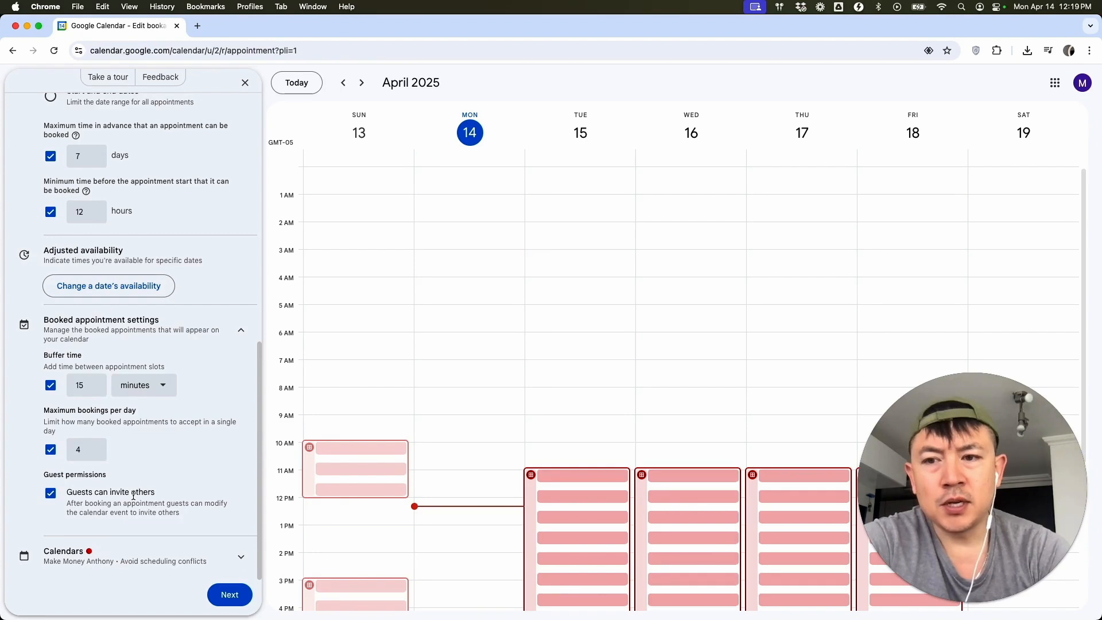
click(51, 496)
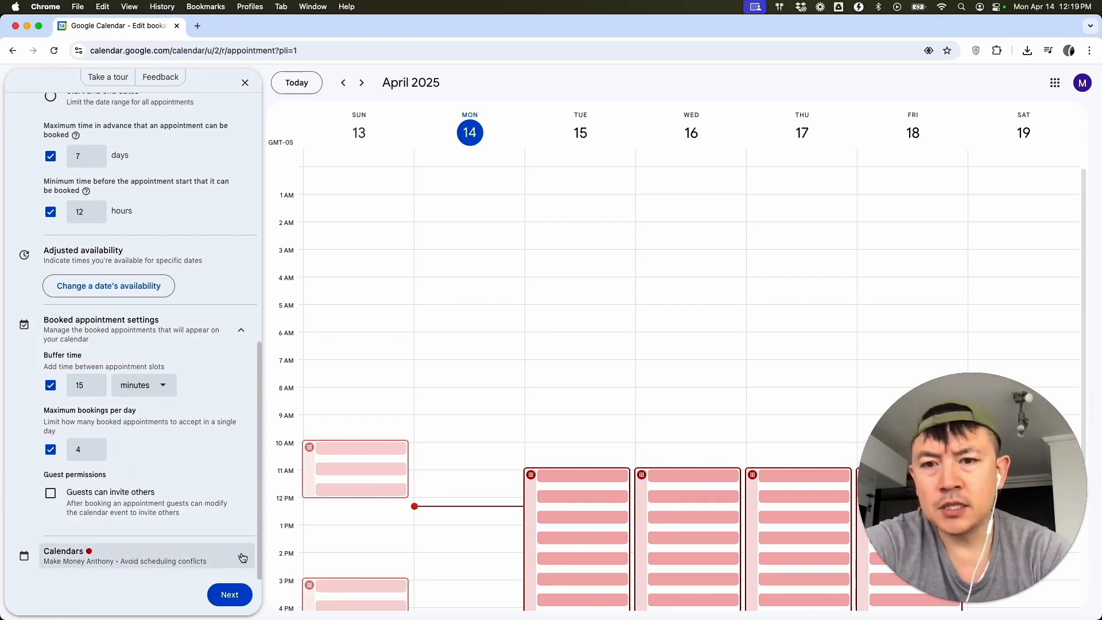
- Review which calendars are checked for availability and continue to the booking page details
click(242, 558)
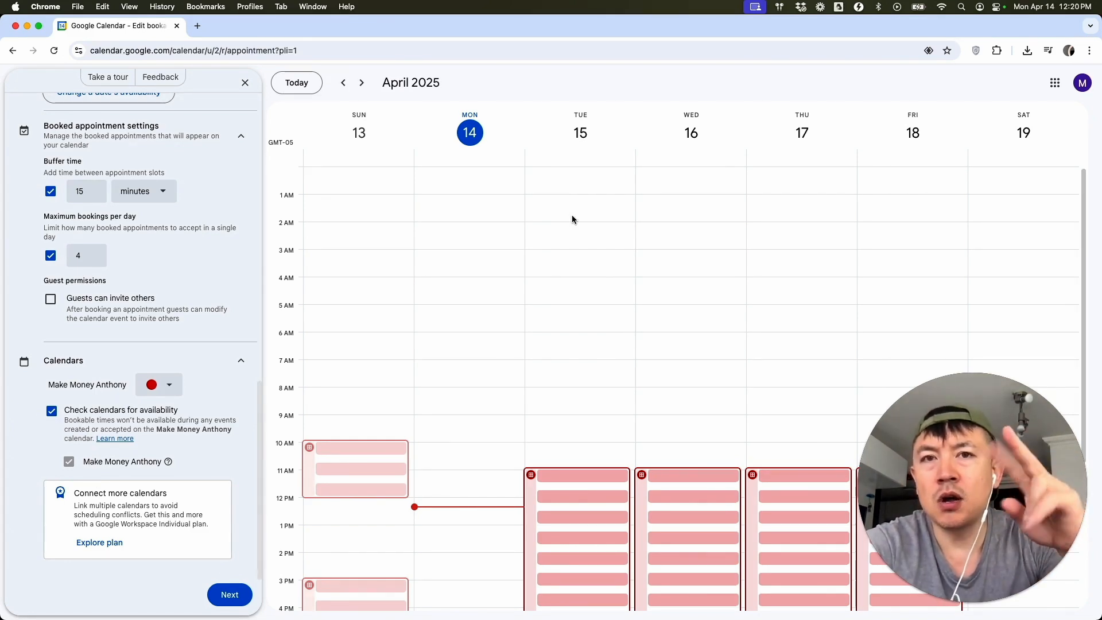
click(229, 597)
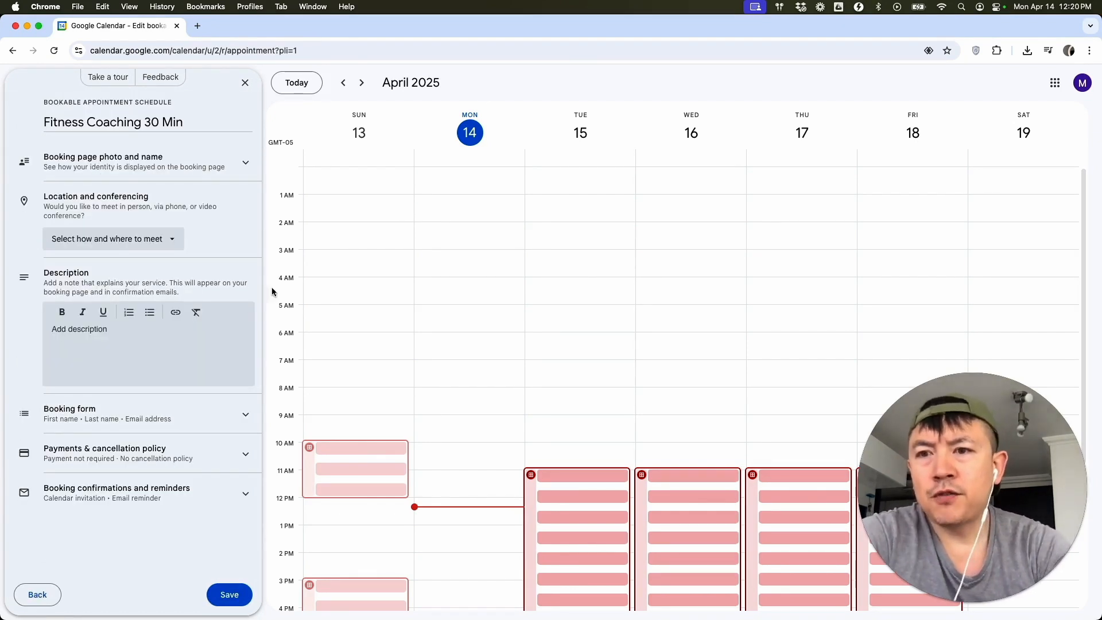
- Check the schedule title and the photo and name shown on the booking page
drag(65, 124, 124, 122)
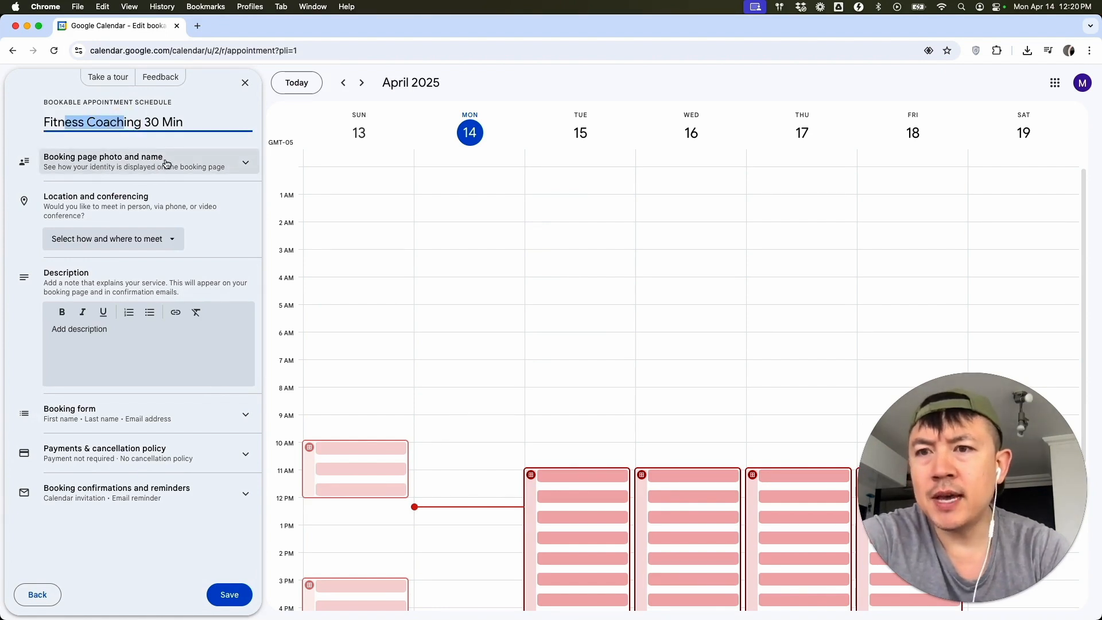
click(173, 167)
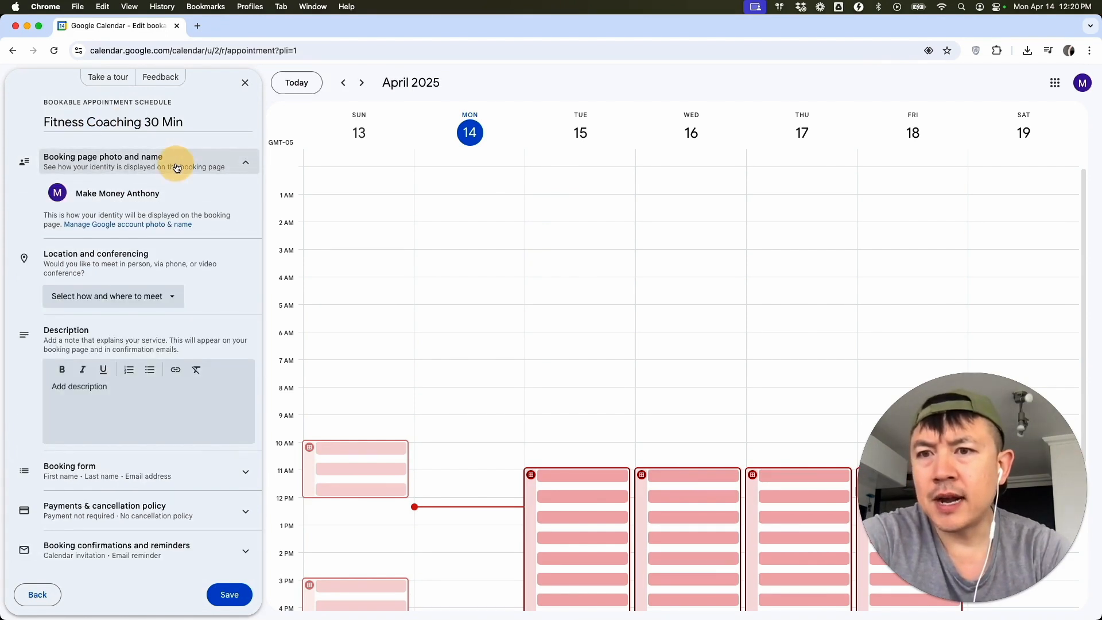
click(195, 161)
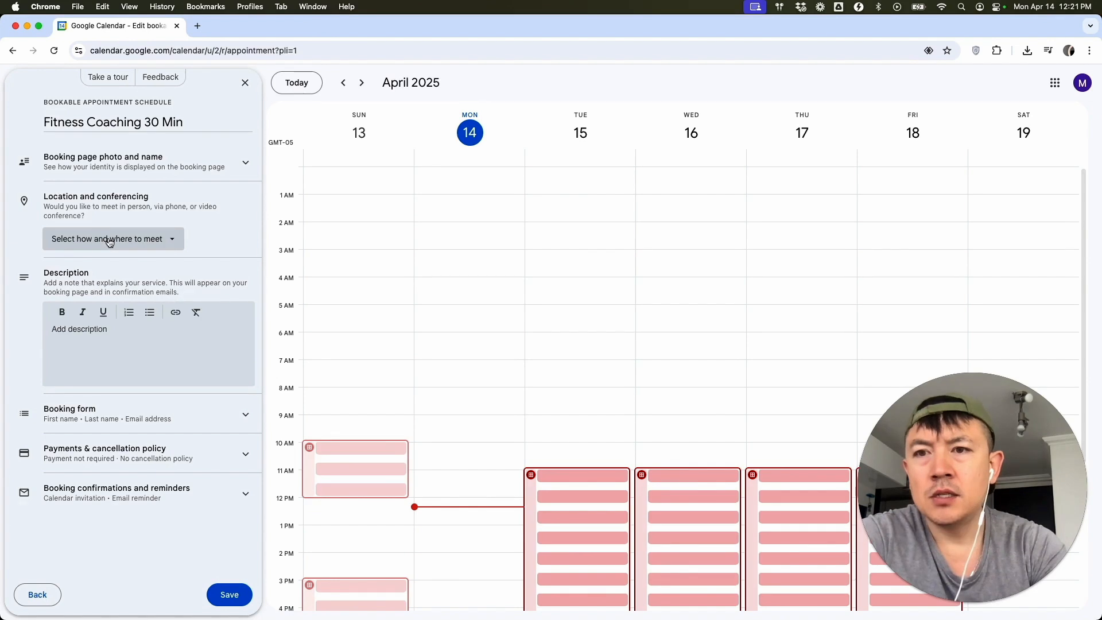
- Set the meeting location to Google Meet video conferencing and enter the description "Chinese Food Cooking Consultation"
click(138, 239)
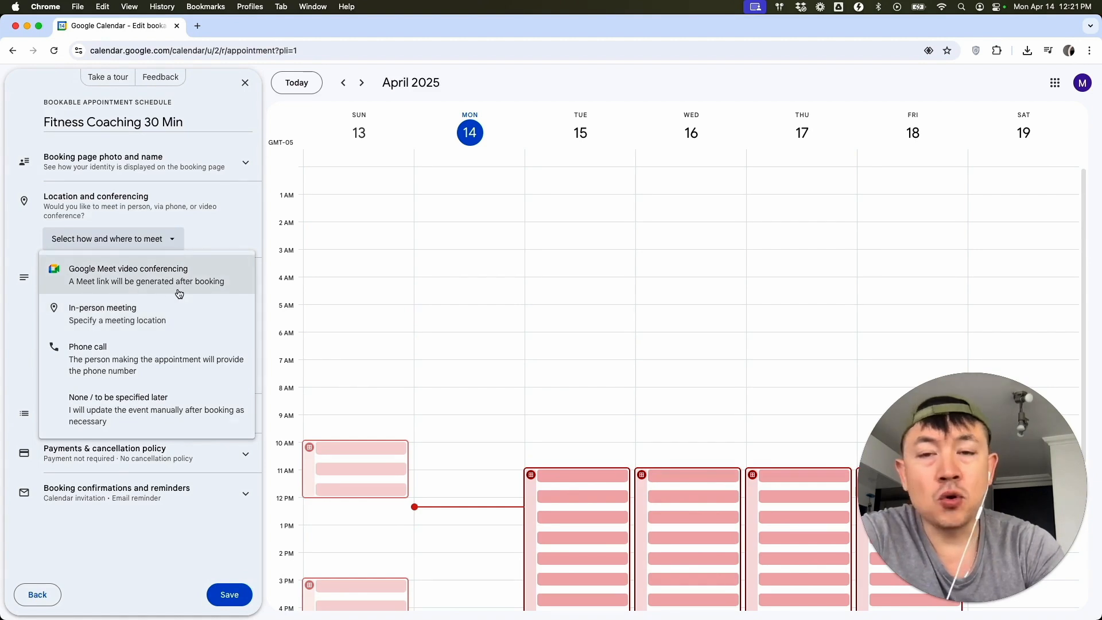
click(148, 281)
click(91, 350)
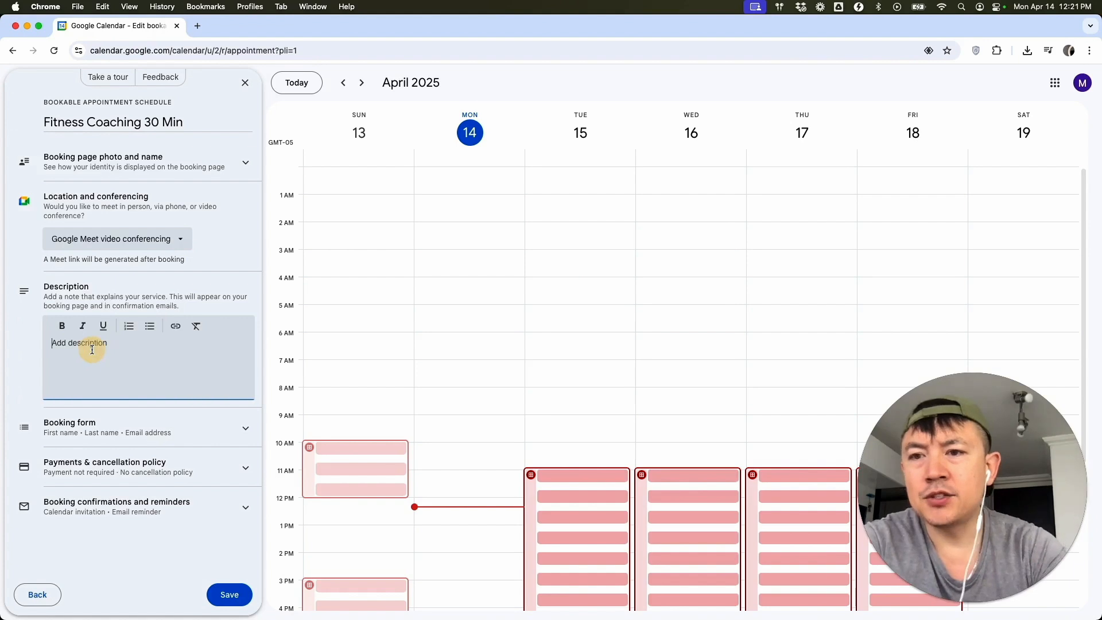
text(Chinese Food )
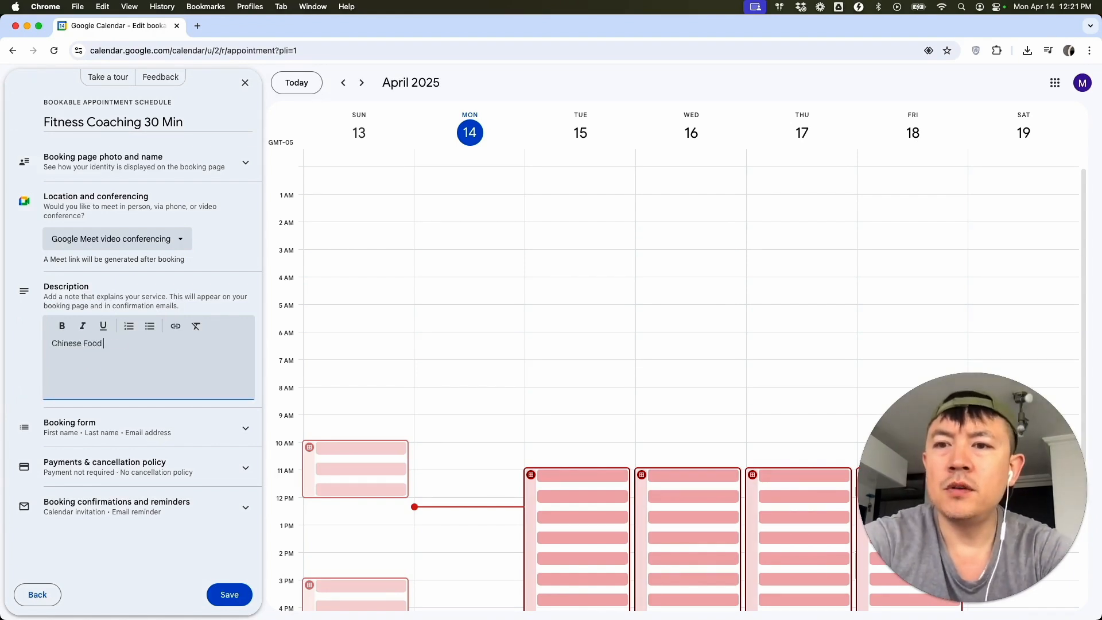
text(Cooking Consultation)
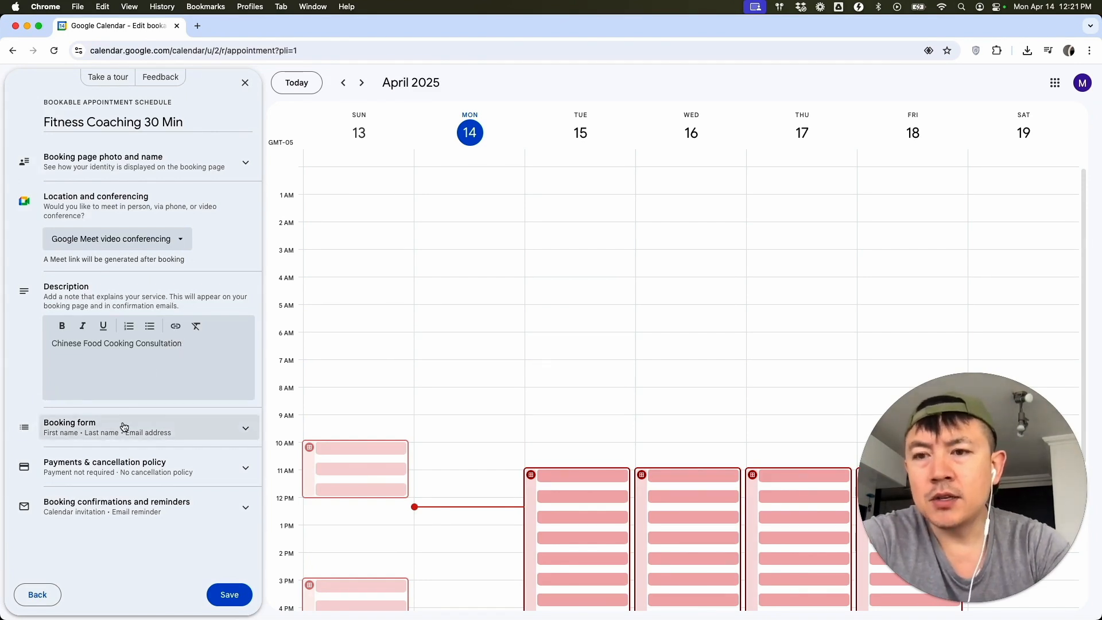
- Add an optional custom item named "Recipe List" to the booking form
click(182, 432)
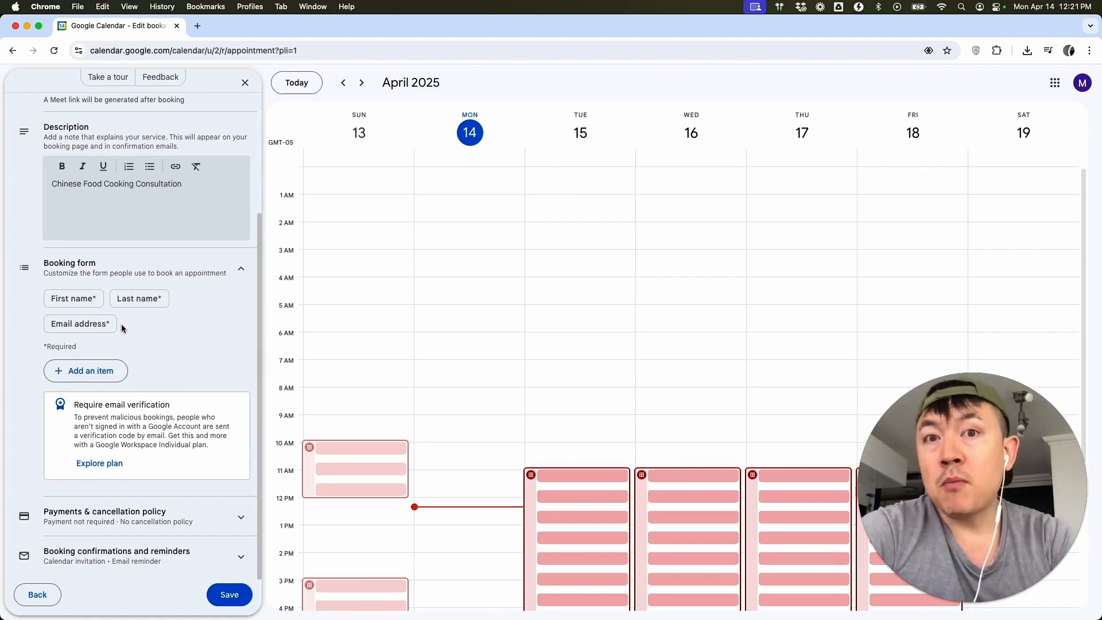
click(81, 372)
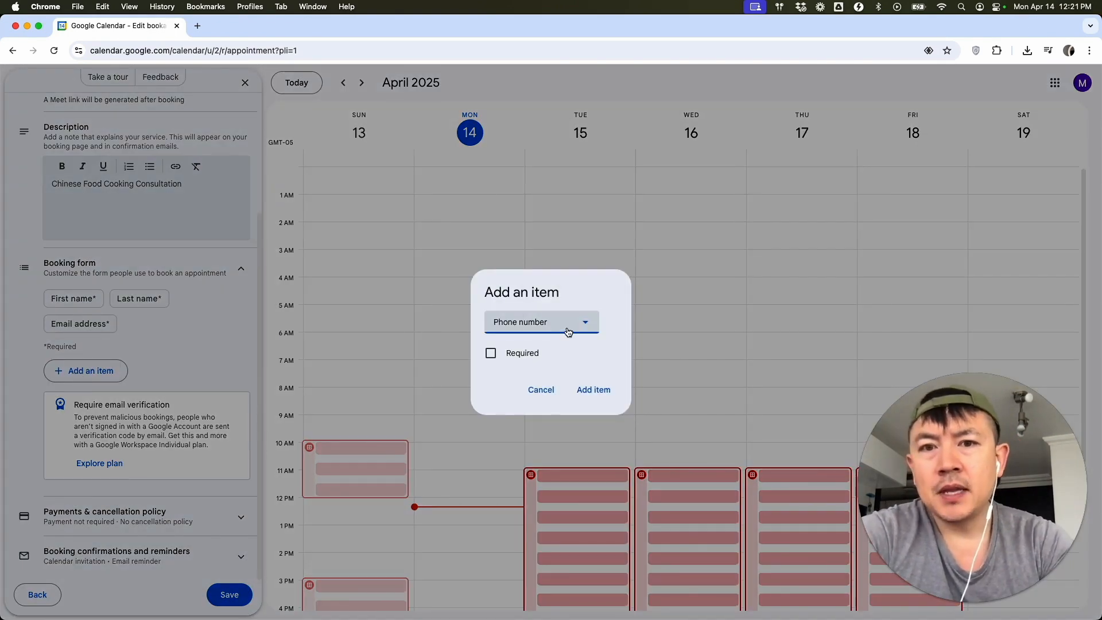
click(575, 327)
click(520, 373)
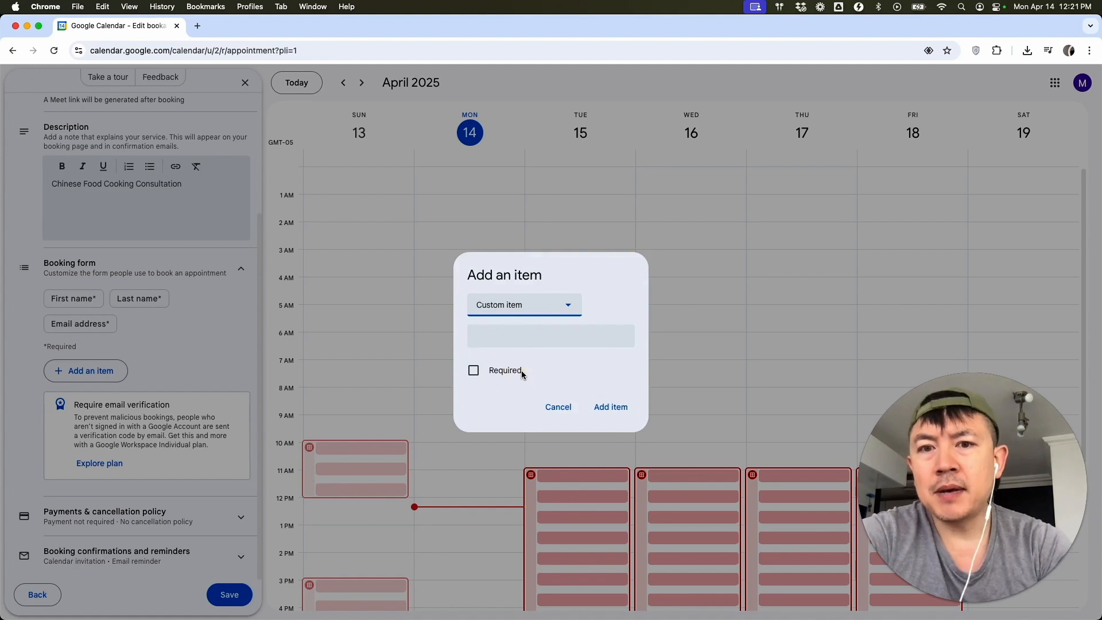
click(513, 339)
text(Recipe List)
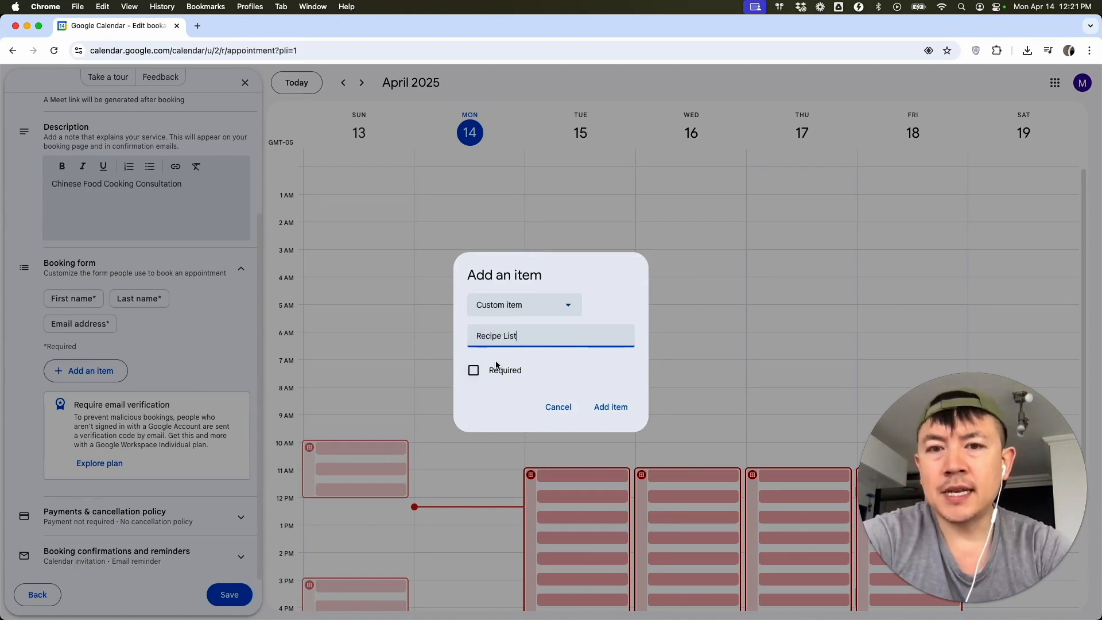
click(610, 408)
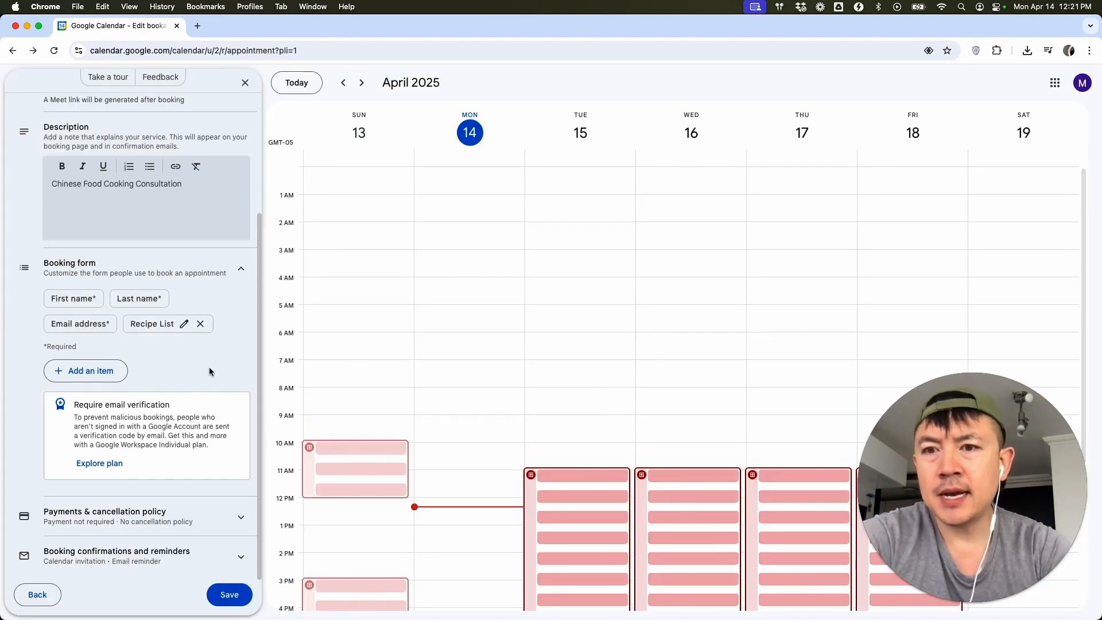
- Review the payments and cancellation policy and the booking confirmations and reminders, then save the appointment schedule
click(198, 512)
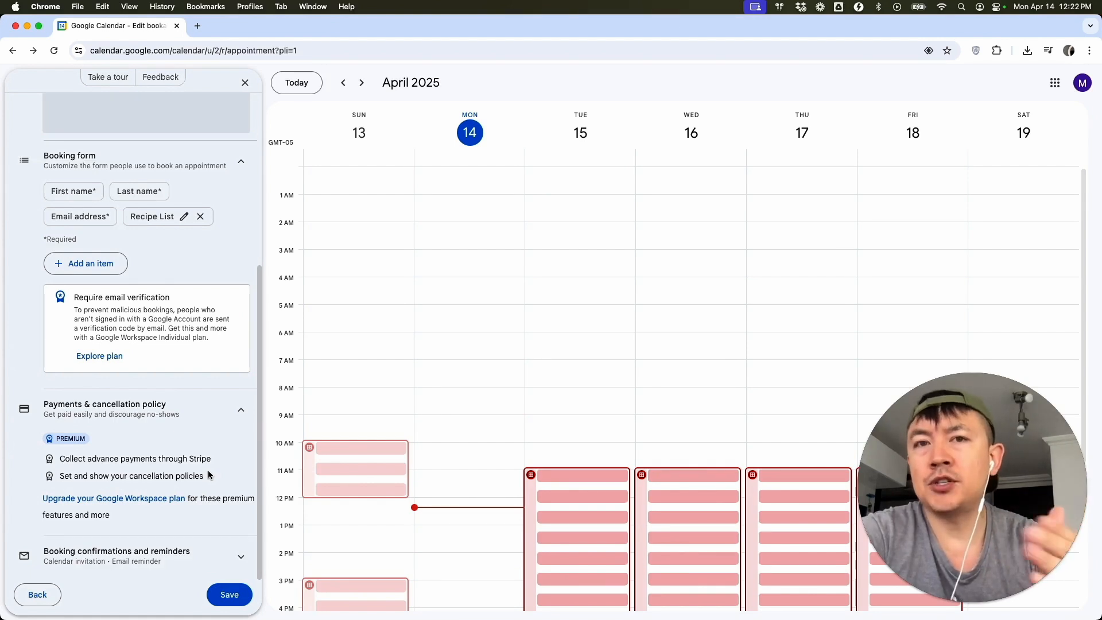
click(241, 410)
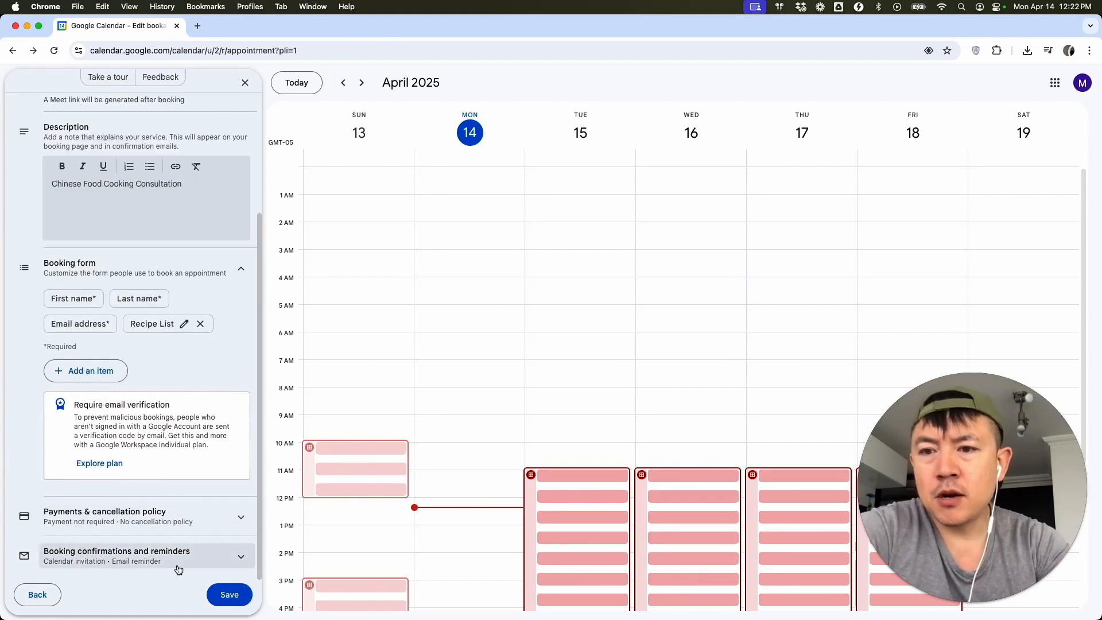
click(210, 562)
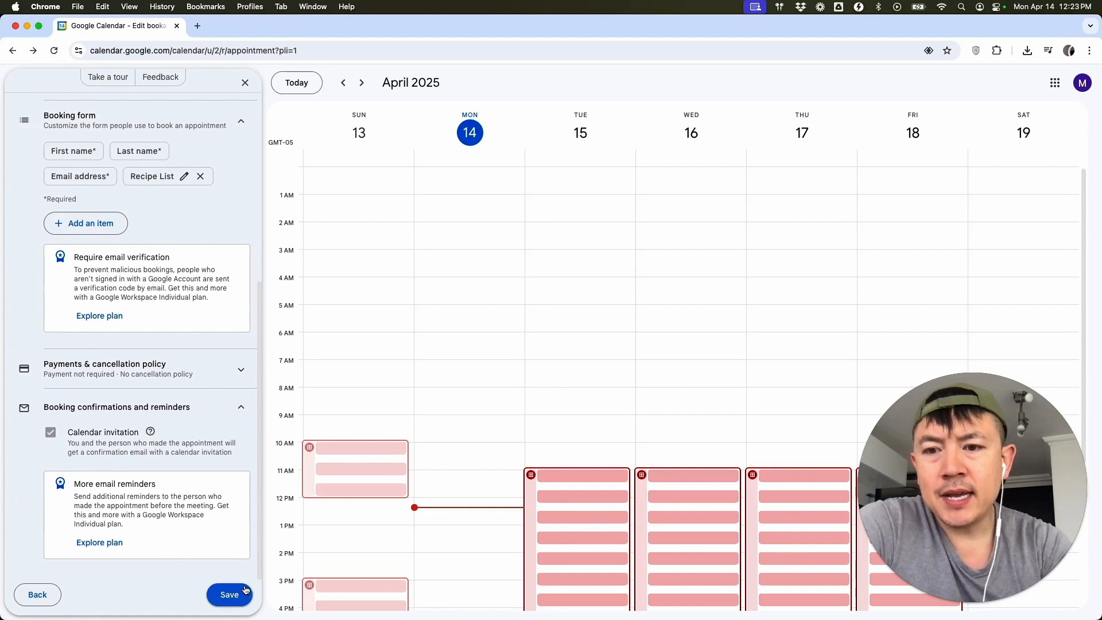
click(230, 598)
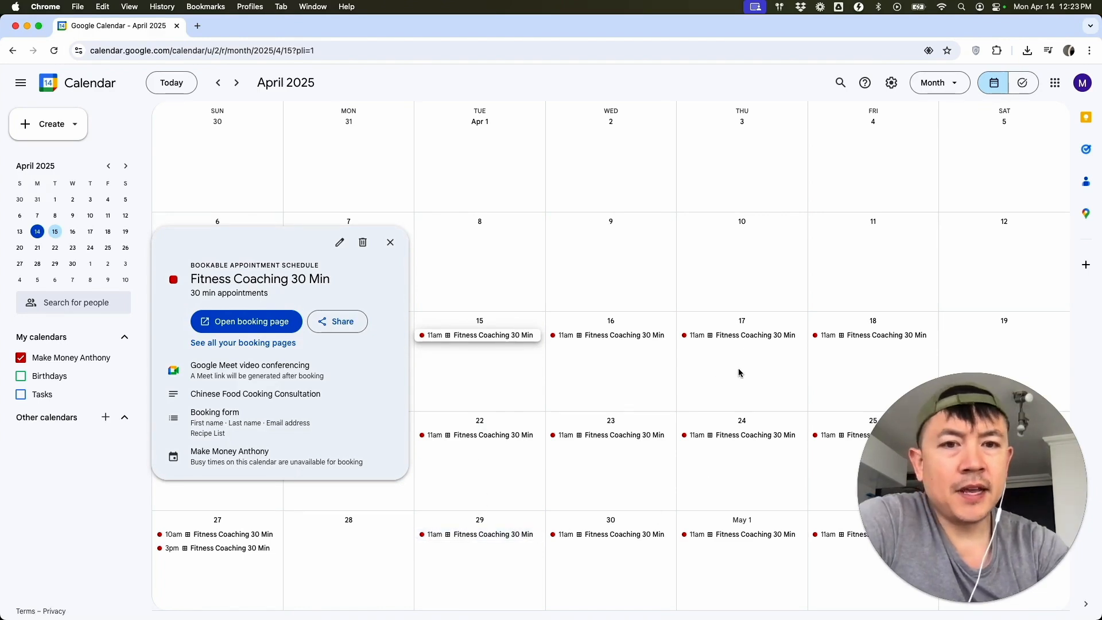
- Open the schedule's public booking page and look through the appointment times offered for the week
click(243, 322)
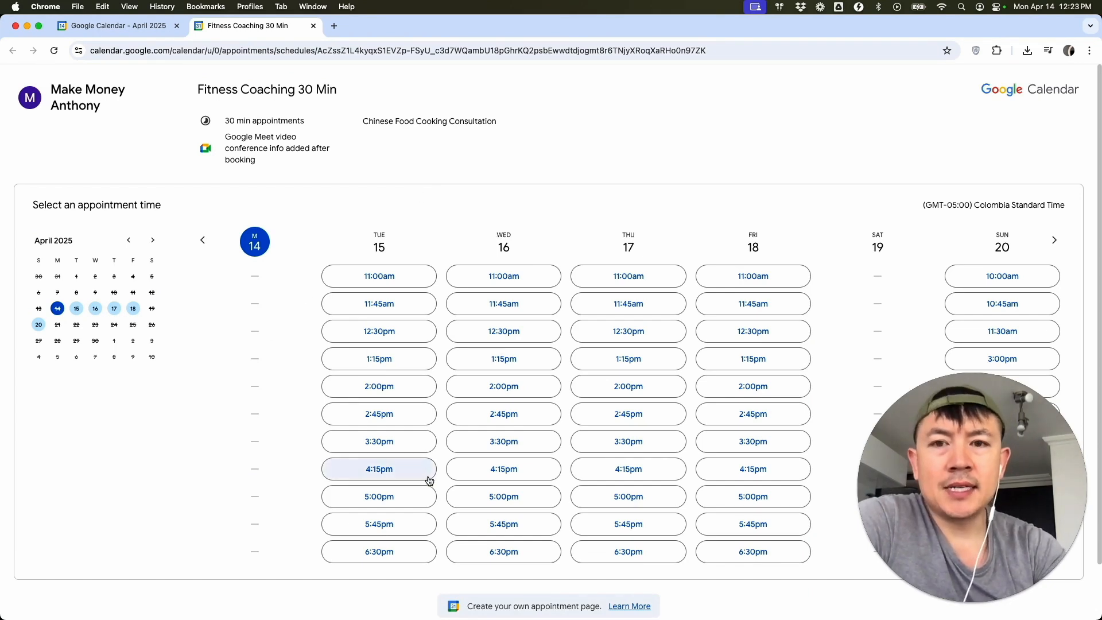
scroll(570, 344, down, 2)
scroll(571, 343, up, 3)
scroll(571, 344, down, 1)
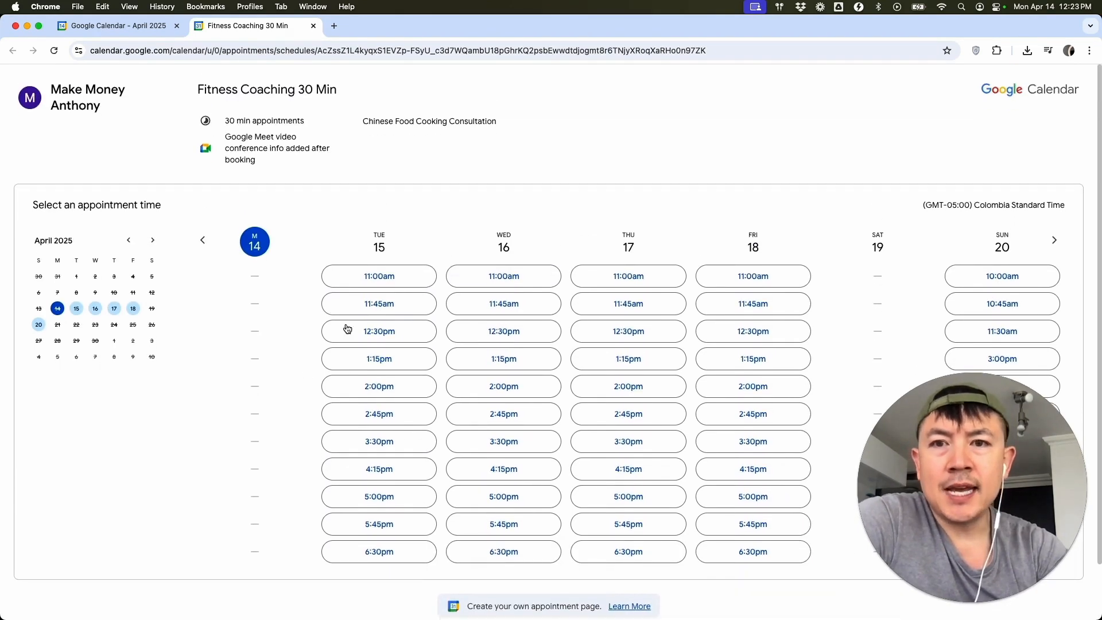